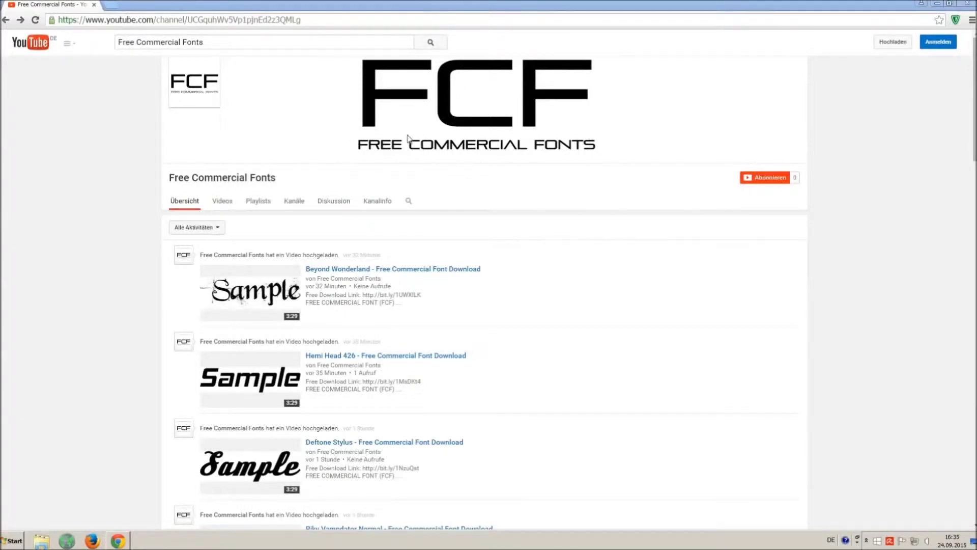
# Scroll the Free Commercial Fonts channel feed and open the Riky Vampdator Normal video
pyautogui.moveTo(267, 44); pyautogui.dragTo(117, 37)
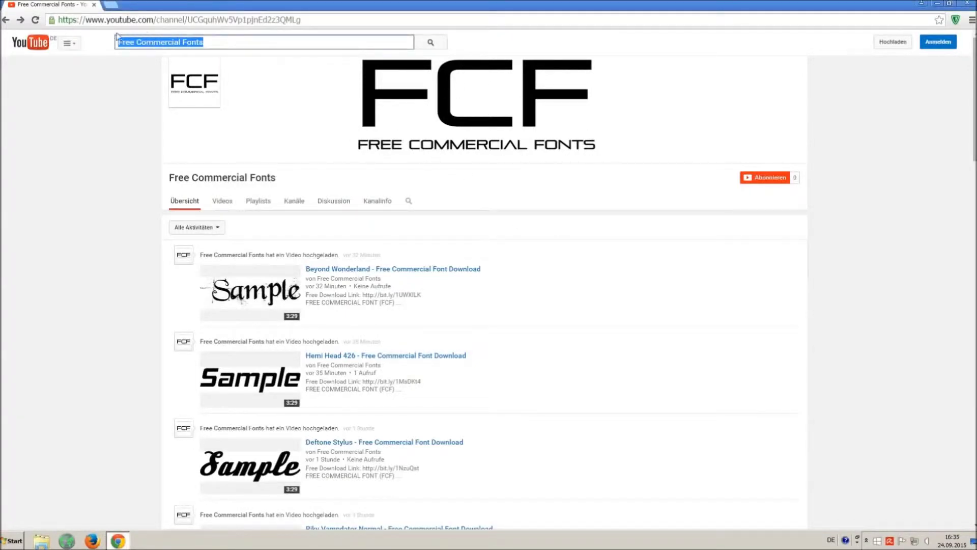
pyautogui.click(248, 43)
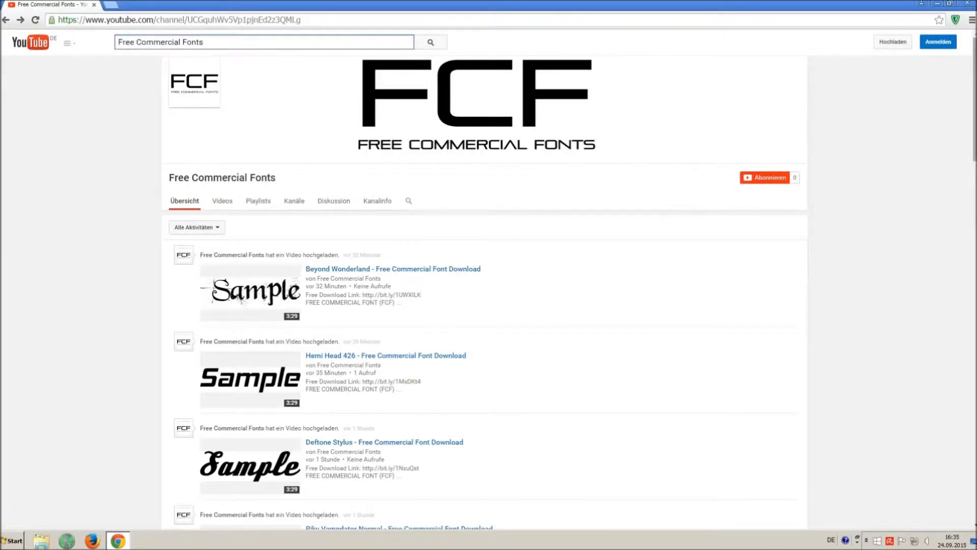
pyautogui.scroll(-2, 679, 235)
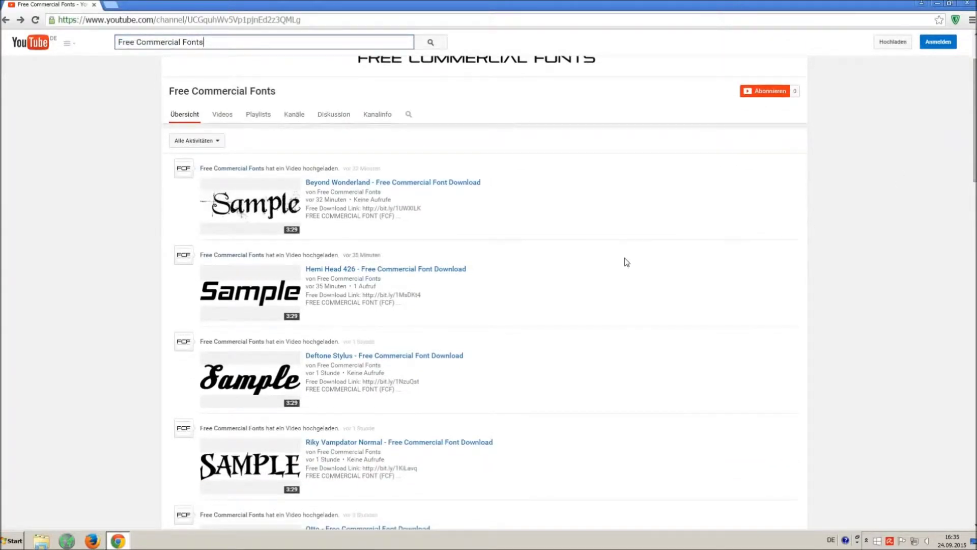
pyautogui.scroll(-1, 624, 257)
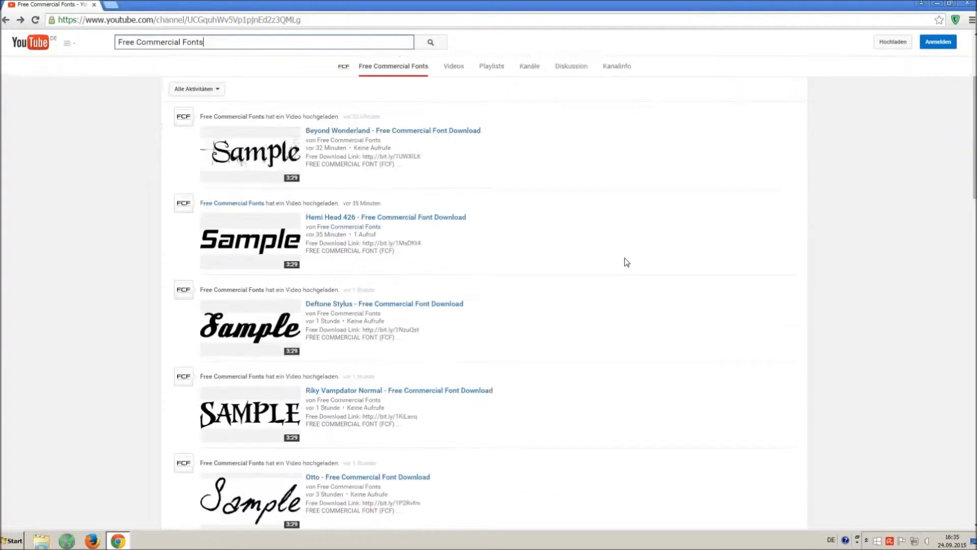
pyautogui.click(338, 391)
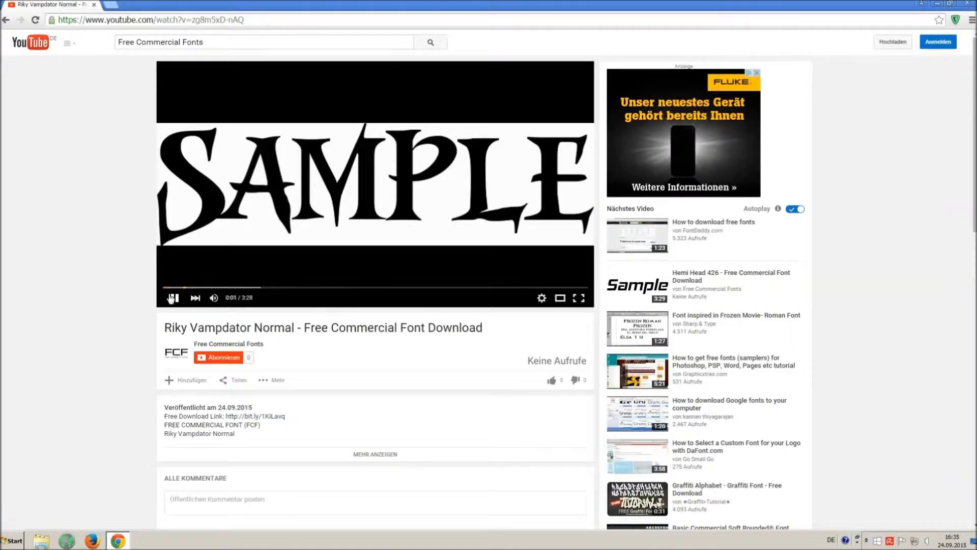
# Pause the video and expand its description to review the license agreement and download links
pyautogui.click(171, 298)
pyautogui.click(366, 456)
pyautogui.scroll(-2, 338, 436)
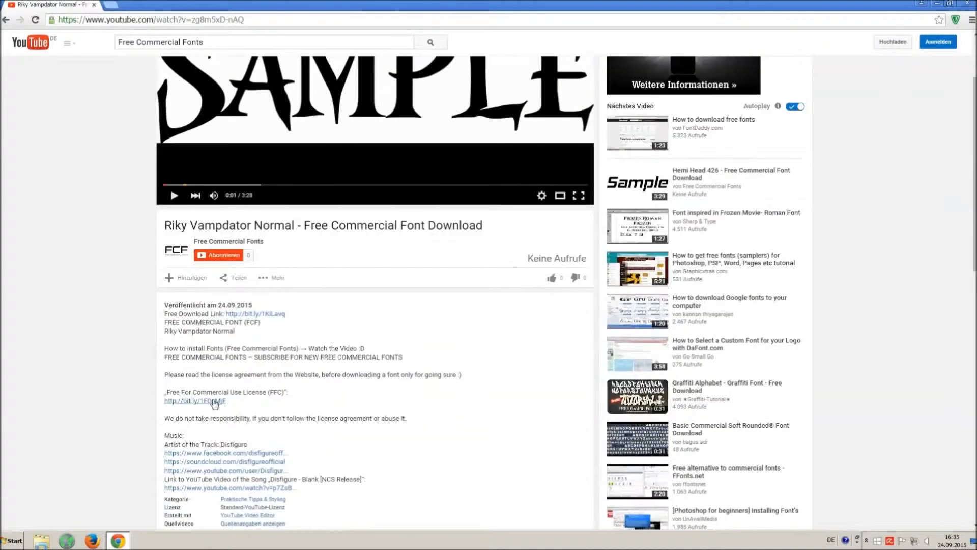
pyautogui.moveTo(164, 375); pyautogui.dragTo(238, 398)
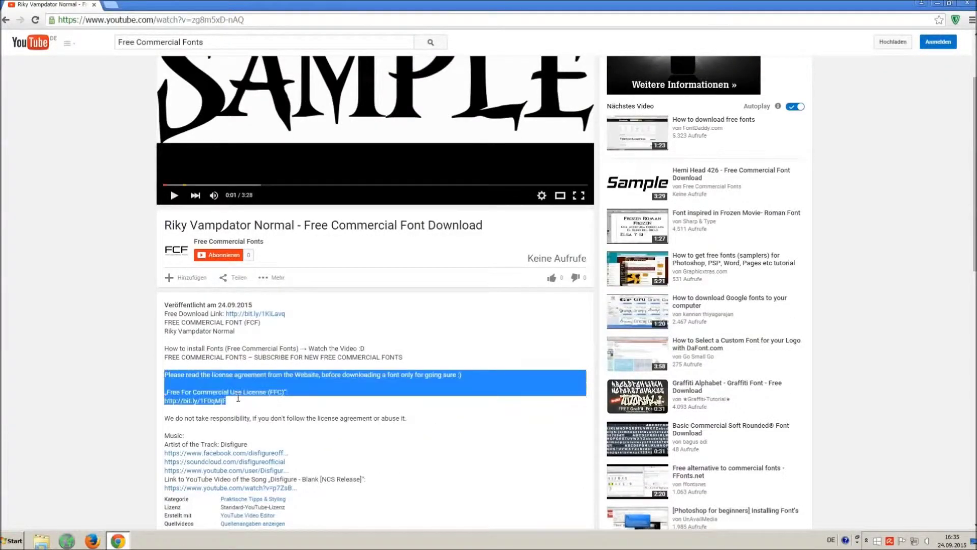
pyautogui.click(283, 413)
pyautogui.scroll(2, 283, 413)
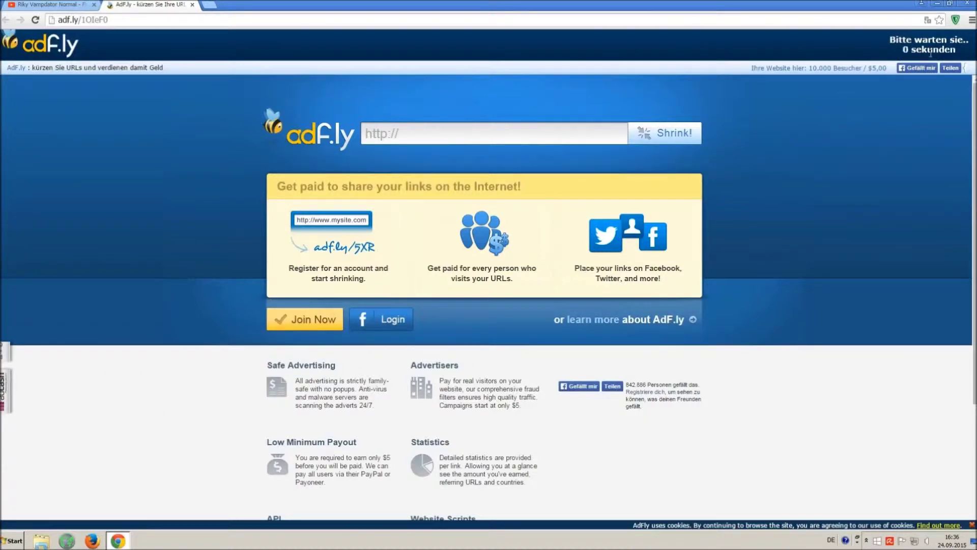
# Skip both adf.ly ad pages to land on the 1001fonts Riky Vampdator Normal page
pyautogui.click(916, 46)
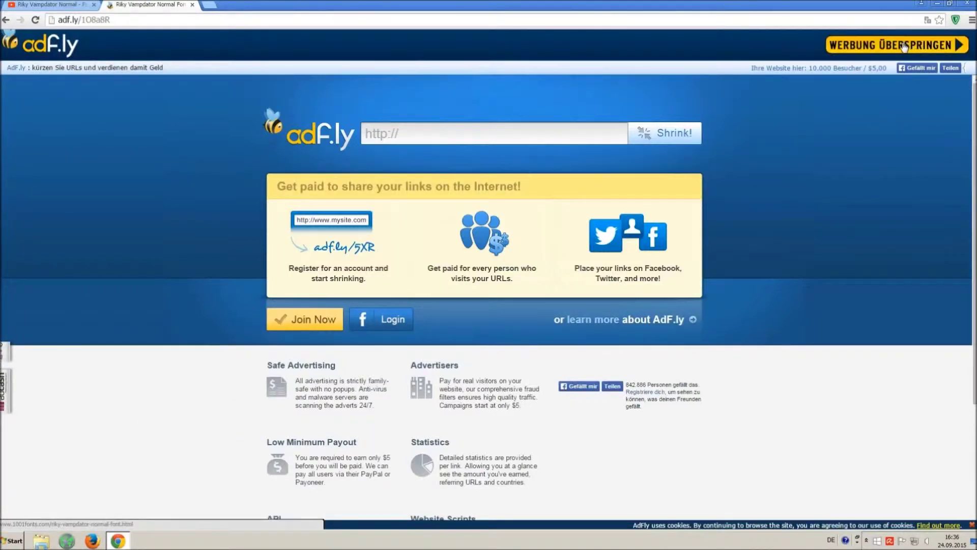
pyautogui.click(903, 47)
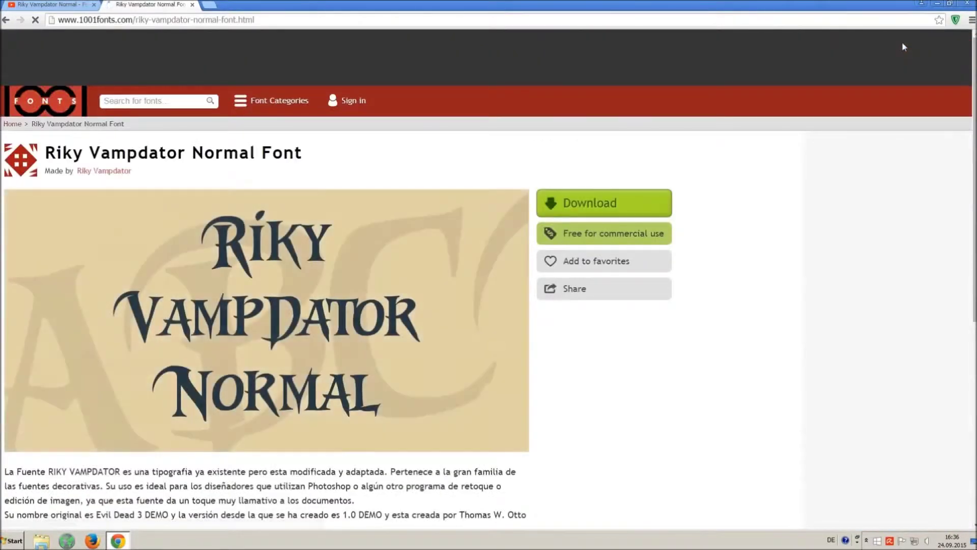
# Download riky-vampdator-normal.ttf using the TTF button in the 1001fonts Styles section
pyautogui.moveTo(45, 153); pyautogui.dragTo(355, 155)
pyautogui.click(368, 161)
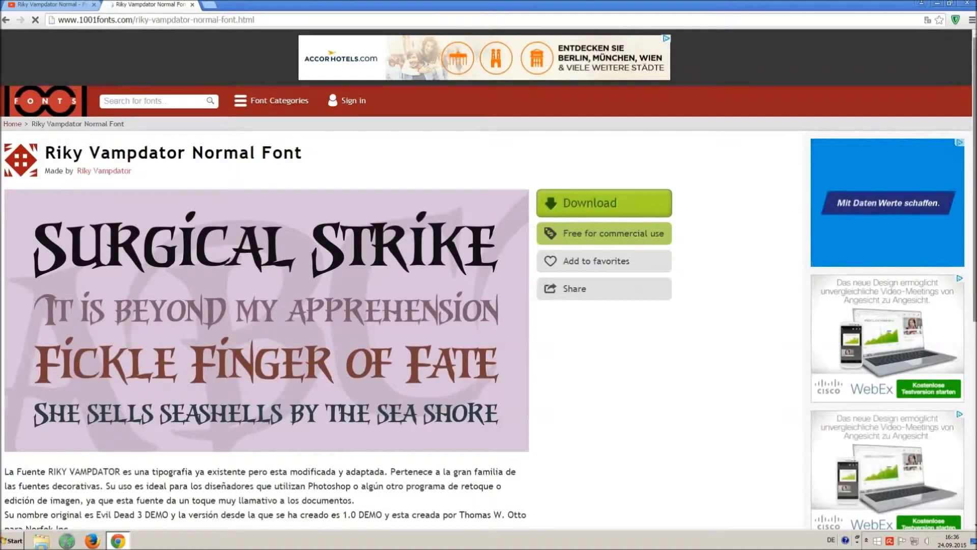
pyautogui.scroll(-3, 575, 213)
pyautogui.scroll(-5, 490, 277)
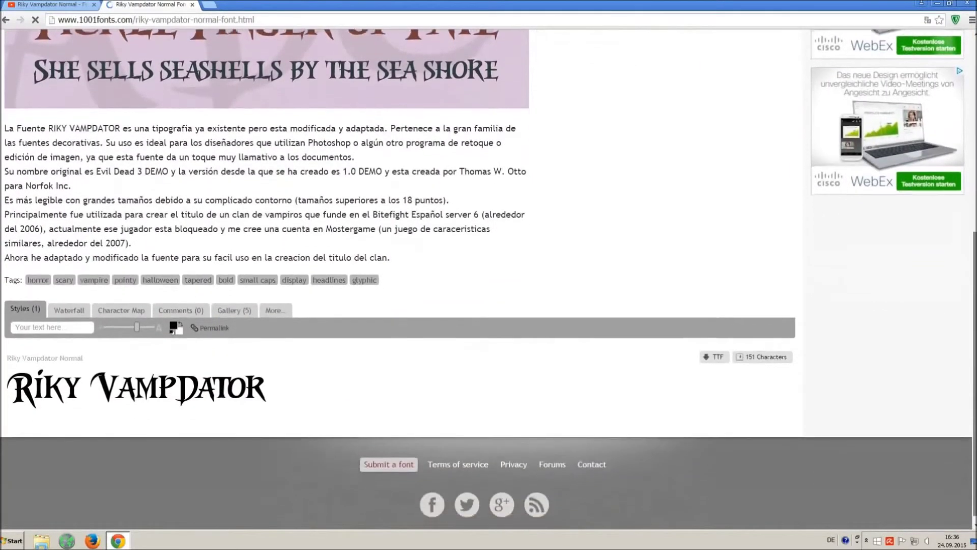
pyautogui.click(715, 355)
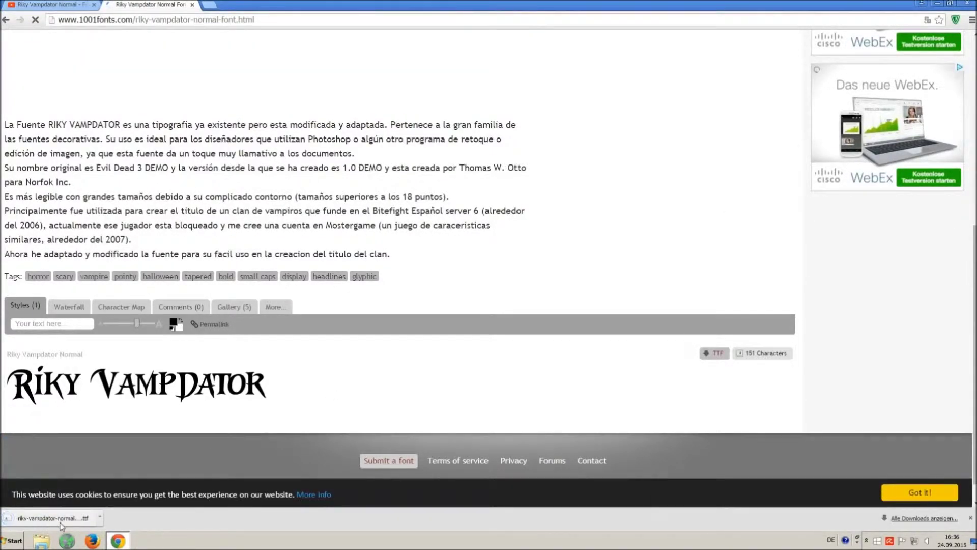
# Search the Control Panel for 'font' and open the Schriftarten folder listing 208 fonts
pyautogui.click(11, 540)
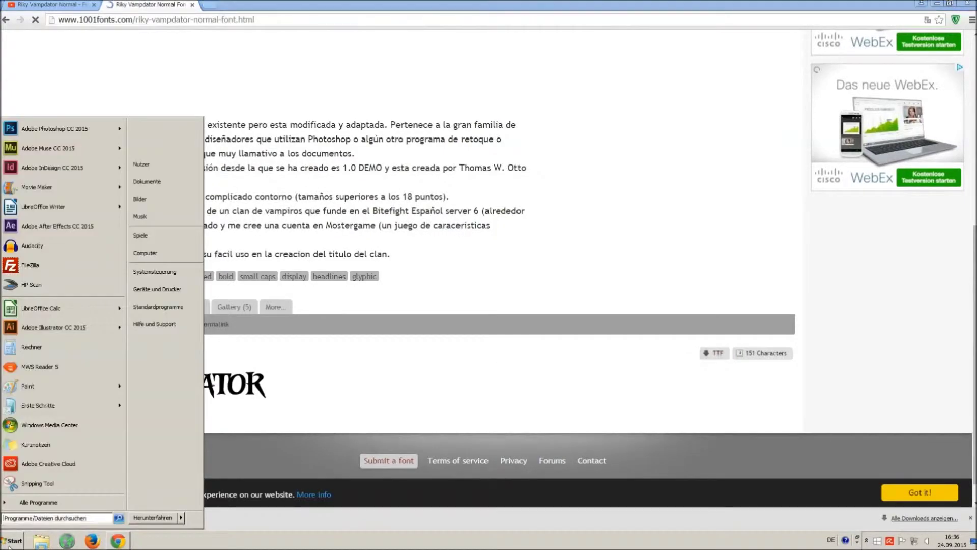
pyautogui.click(159, 280)
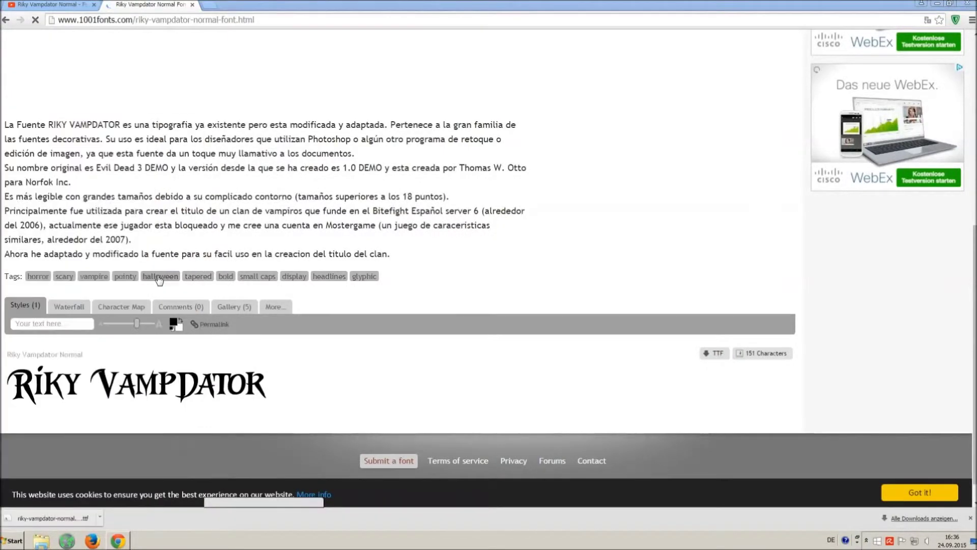
pyautogui.click(789, 138)
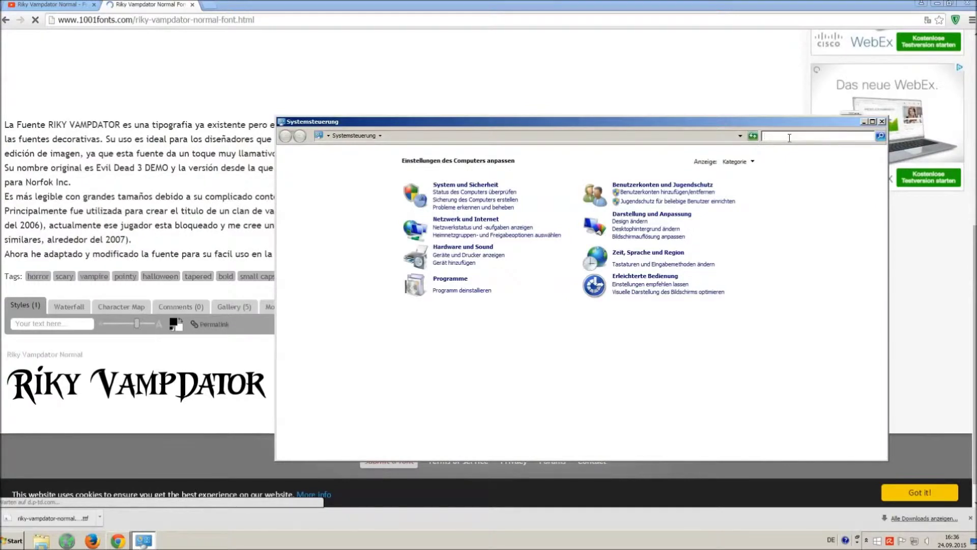
pyautogui.write('font')
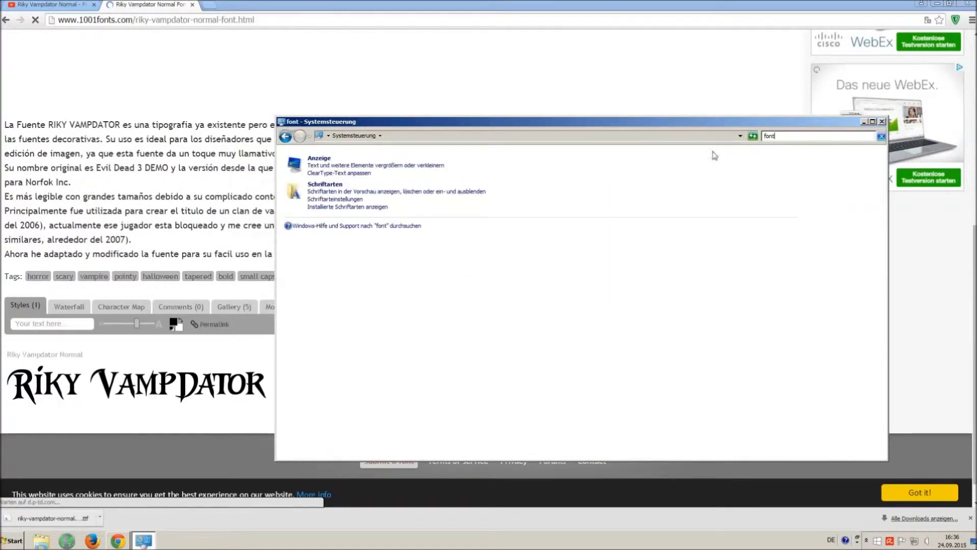
pyautogui.click(331, 185)
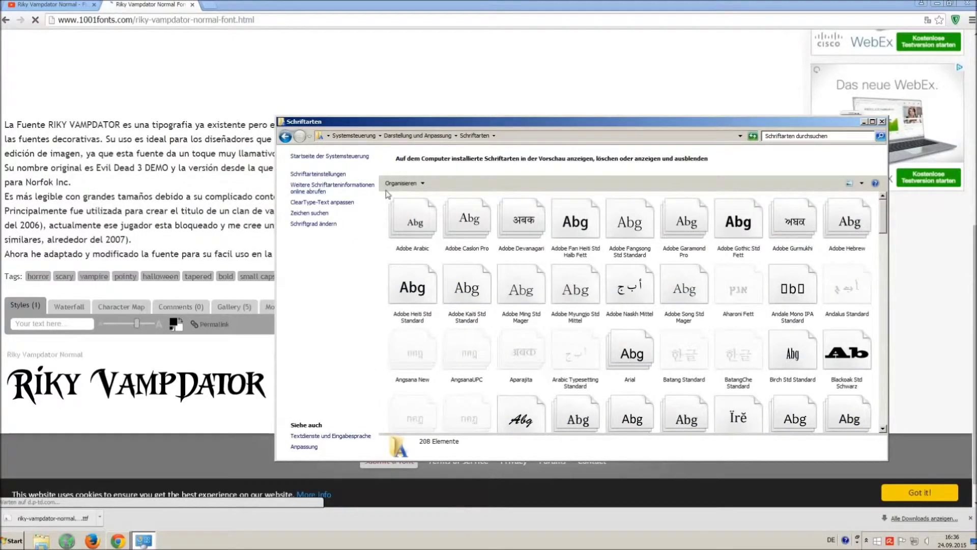
pyautogui.moveTo(391, 197); pyautogui.dragTo(458, 194)
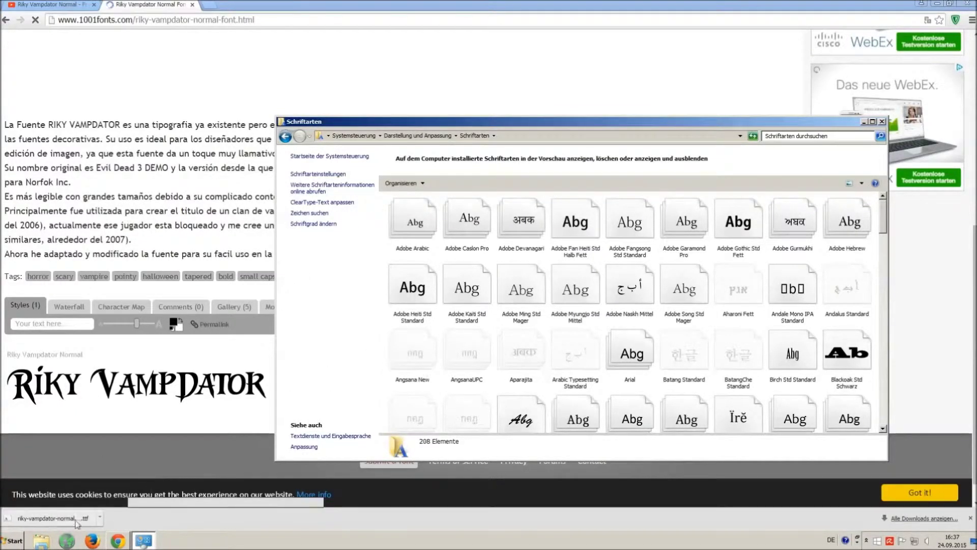
pyautogui.click(13, 541)
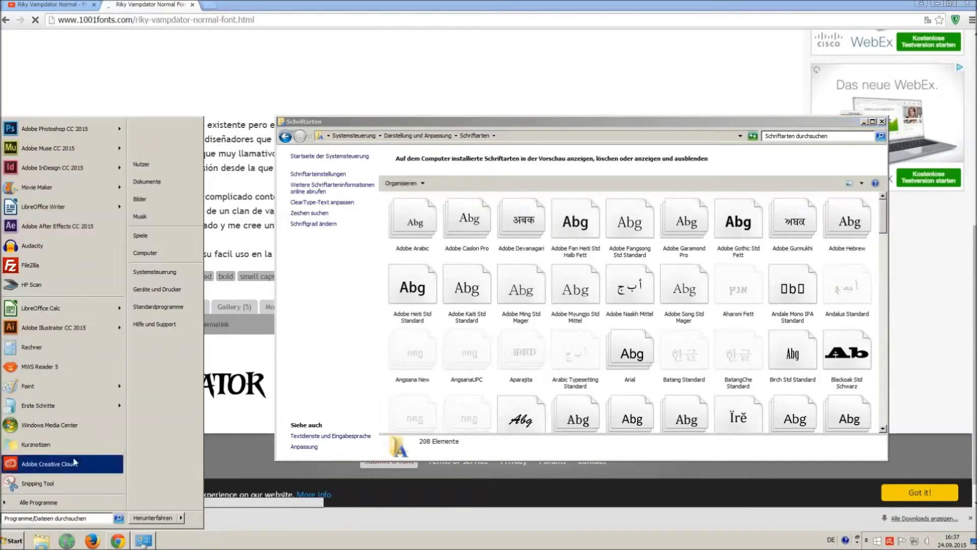
# Drag the downloaded riky-vampdator-normal.ttf from Downloads into the Fonts folder to install it
pyautogui.click(179, 254)
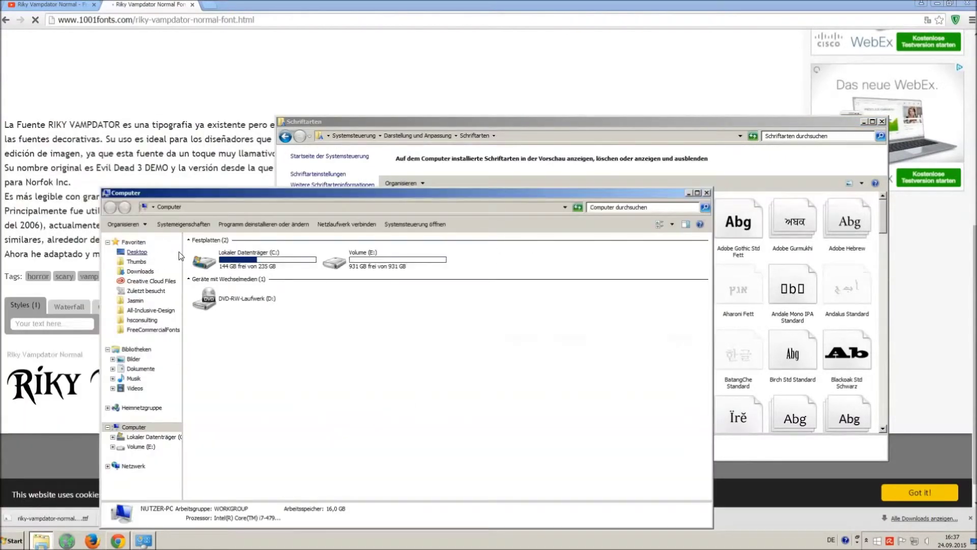
pyautogui.click(140, 270)
pyautogui.moveTo(263, 193); pyautogui.dragTo(248, 336)
pyautogui.moveTo(214, 409); pyautogui.dragTo(497, 265)
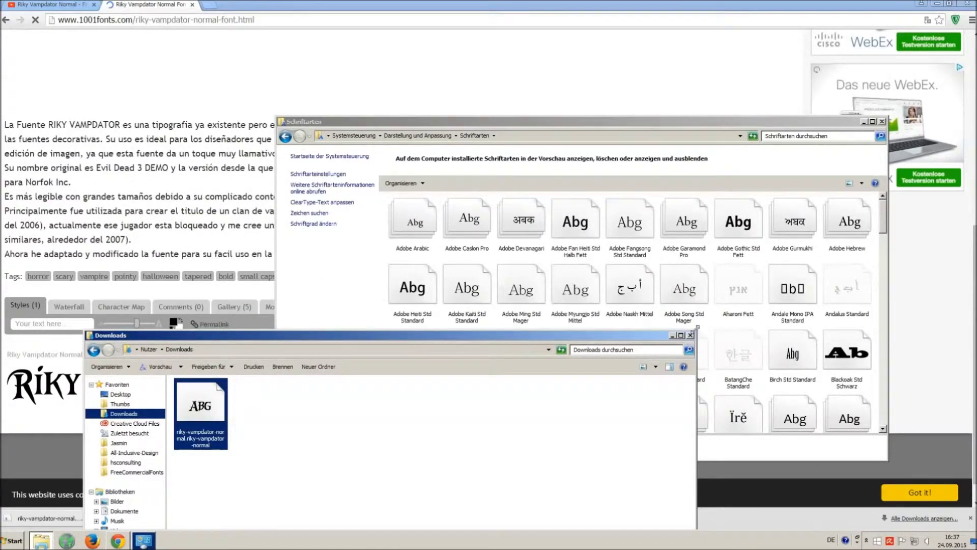
# Close the Downloads and Fonts windows and the 1001fonts tab, minimise Chrome, and launch Writer
pyautogui.click(690, 336)
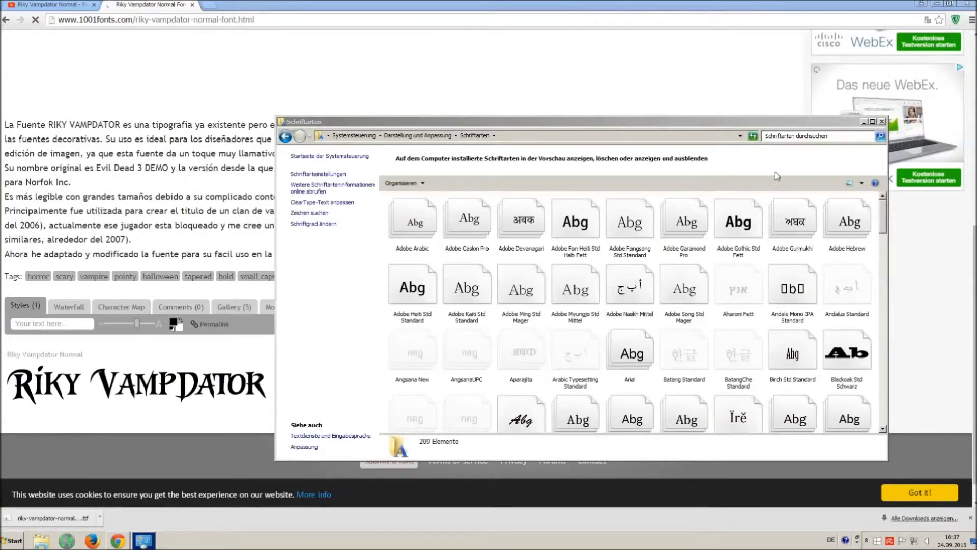
pyautogui.click(882, 121)
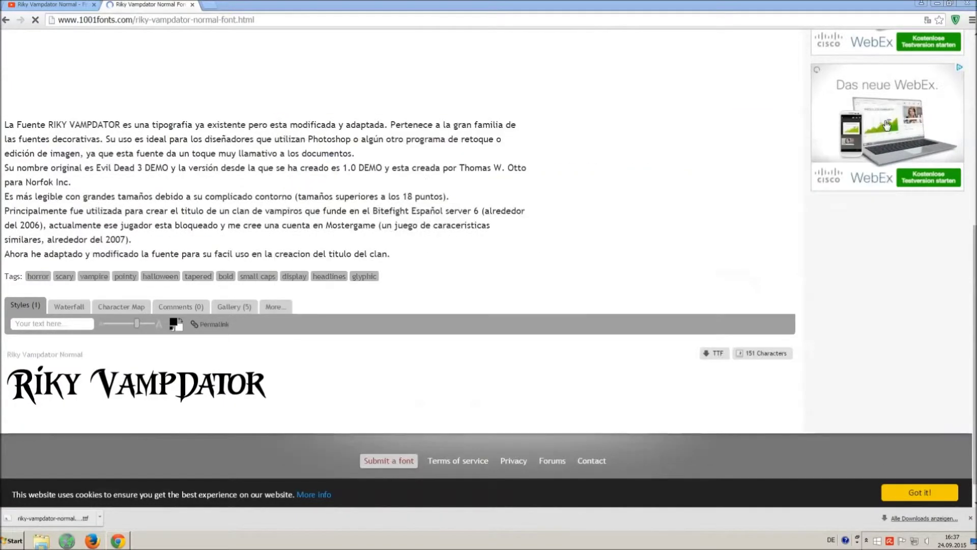
pyautogui.click(193, 5)
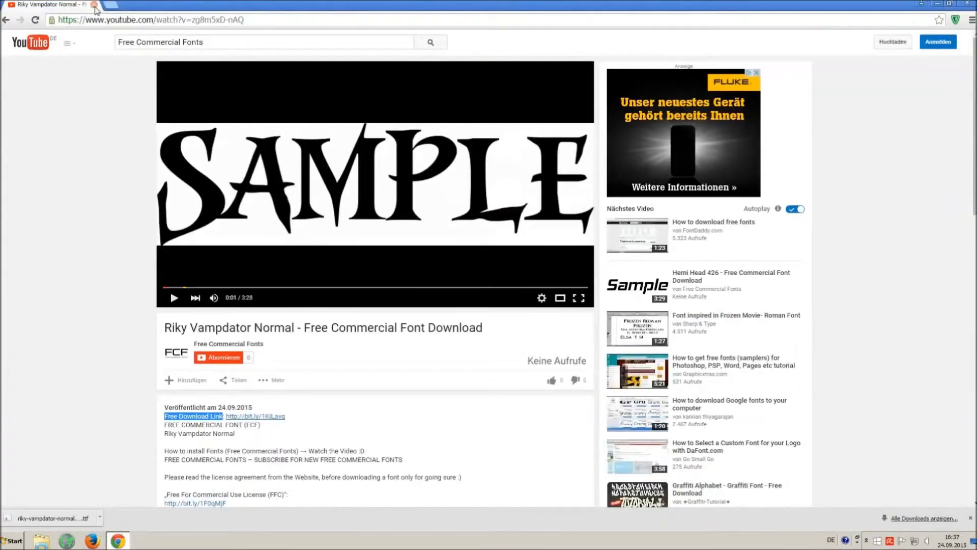
pyautogui.click(937, 4)
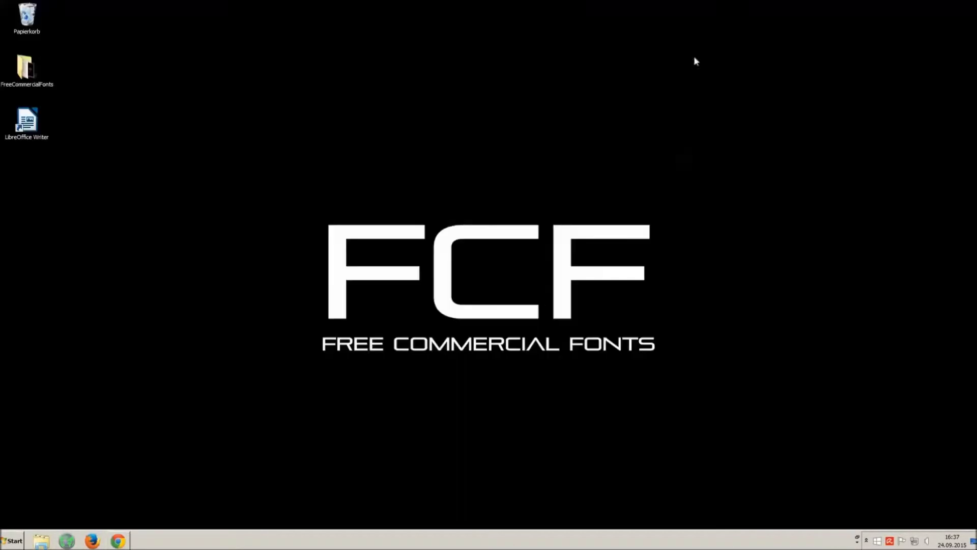
pyautogui.doubleClick(31, 119)
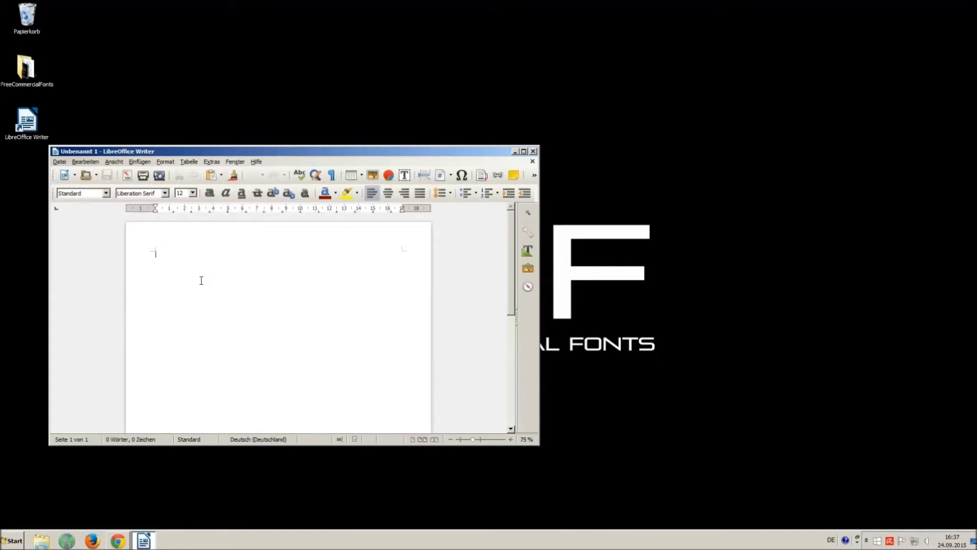
# Type 'o MG THIS VOICE IS SO ANNOYING !!!:)', select it, and browse the font list for Riky Vampdator Normal
pyautogui.write('o MG THIS VOICE IS SO ANNOYING')
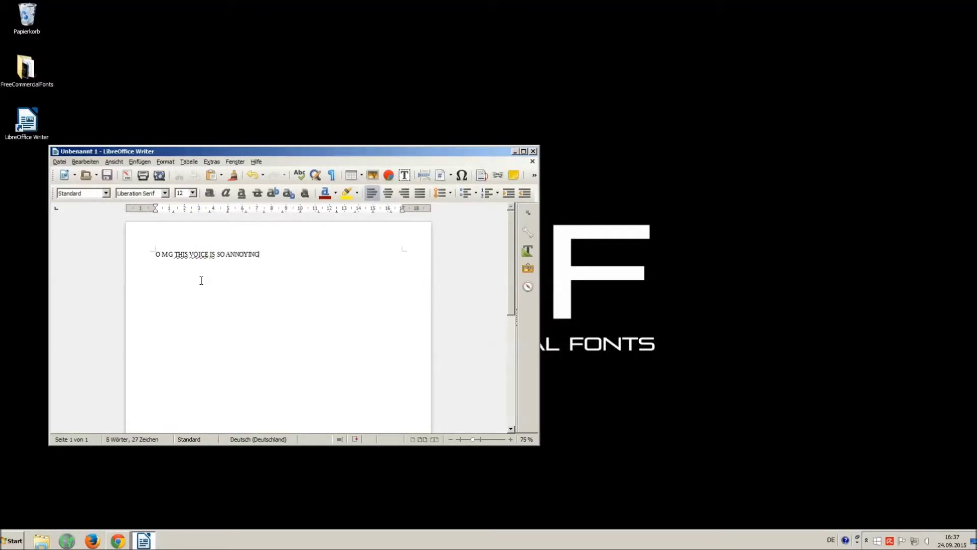
pyautogui.write(' !!!:')
pyautogui.hotkey('ctrl', 'a')
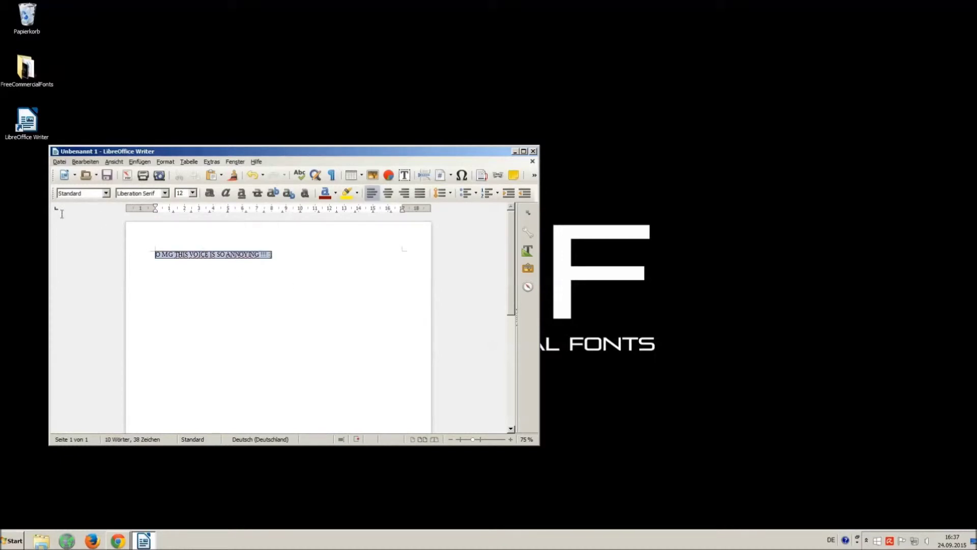
pyautogui.doubleClick(137, 193)
pyautogui.tripleClick(146, 194)
pyautogui.write('Vam')
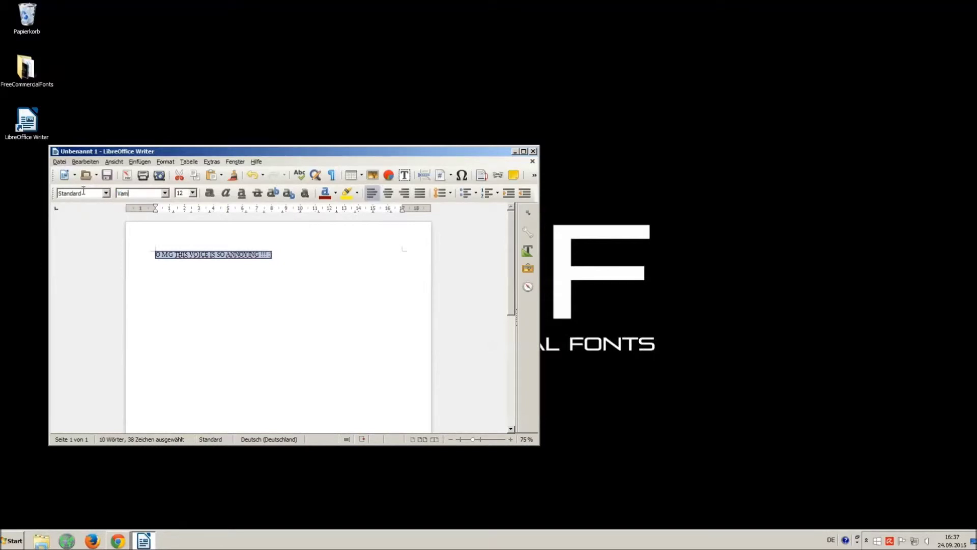
pyautogui.write('pi')
pyautogui.press('BackSpace')
pyautogui.press('BackSpace')
pyautogui.press('BackSpace')
pyautogui.press('BackSpace')
pyautogui.press('BackSpace')
pyautogui.click(165, 195)
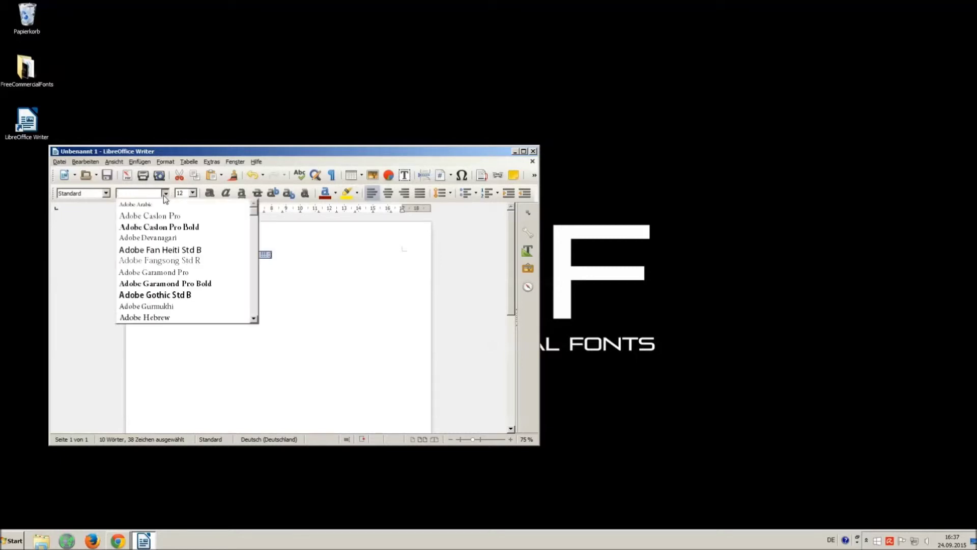
pyautogui.moveTo(254, 217); pyautogui.dragTo(263, 298)
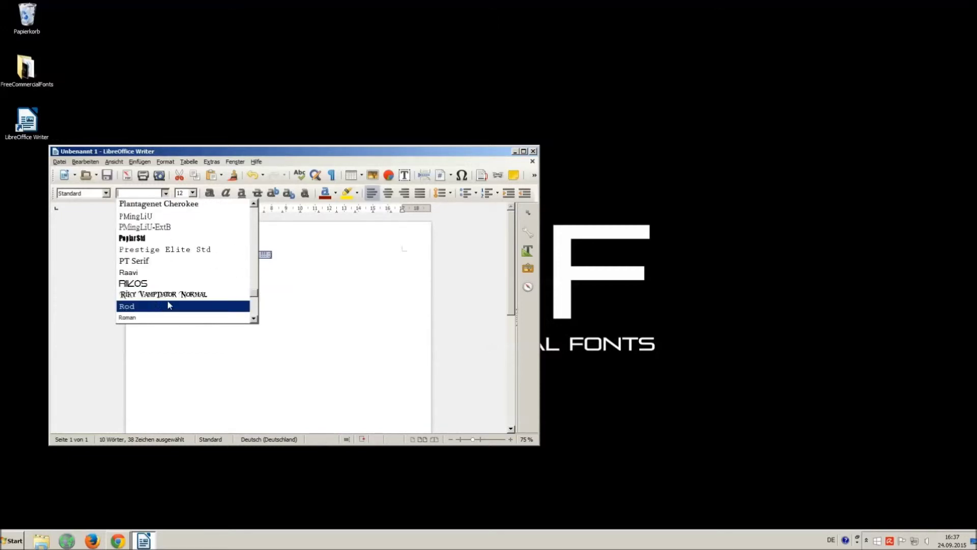
# Set the line in Riky Vampdator Normal at font size 16
pyautogui.click(148, 296)
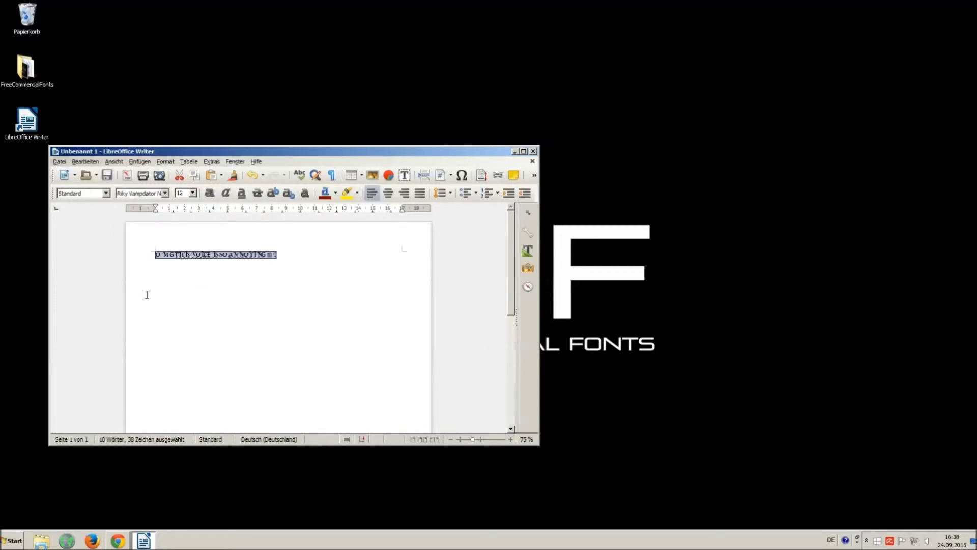
pyautogui.click(193, 192)
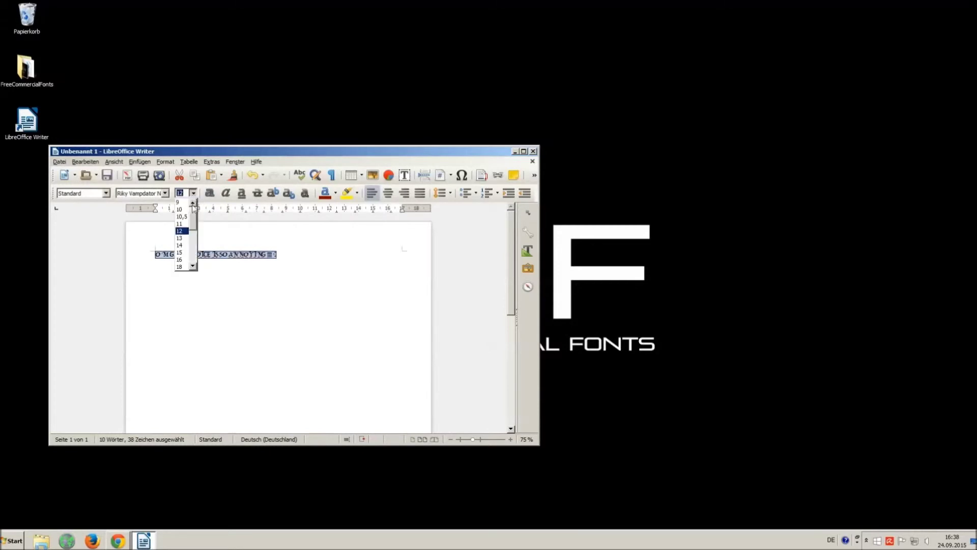
pyautogui.click(184, 264)
pyautogui.click(307, 281)
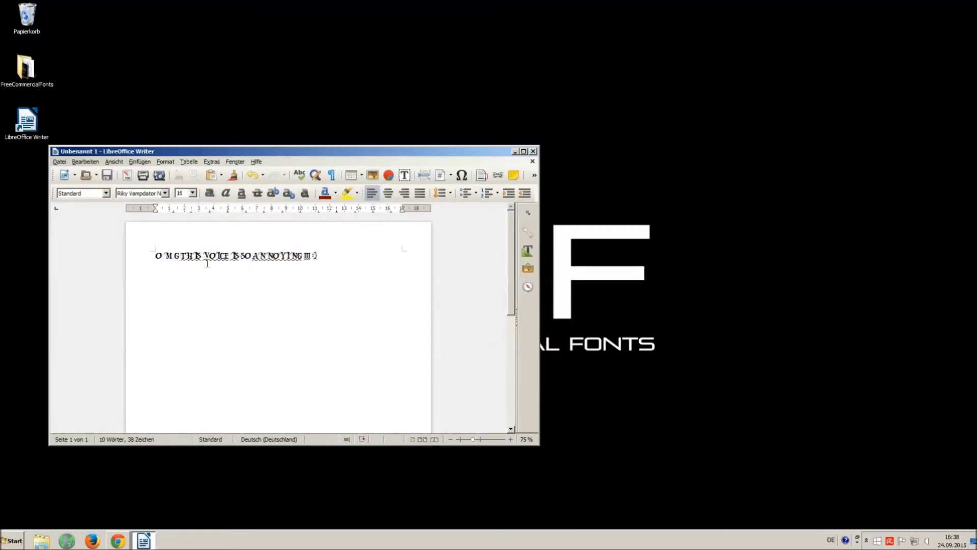
# Insert extra spaces between each word of the line, including before !!! and :)
pyautogui.click(181, 255)
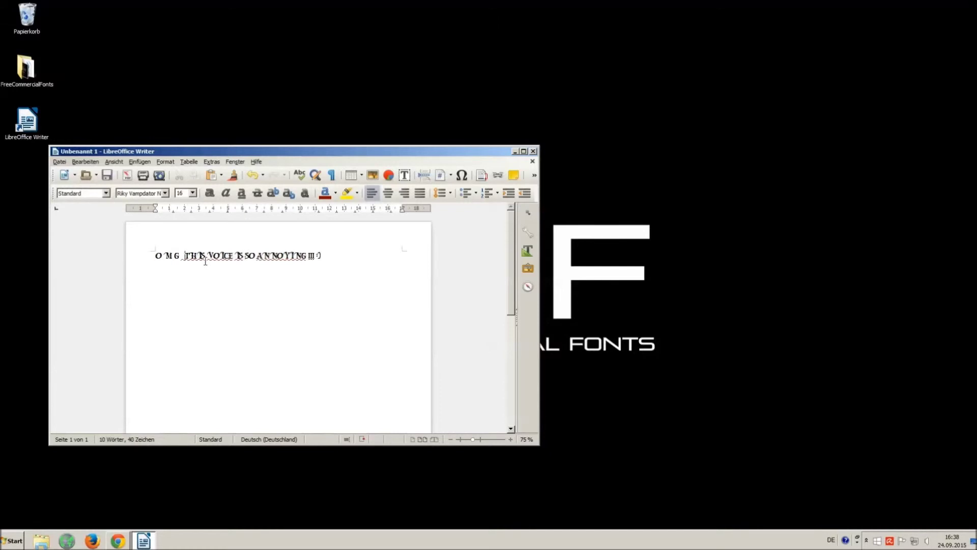
pyautogui.click(208, 255)
pyautogui.click(243, 256)
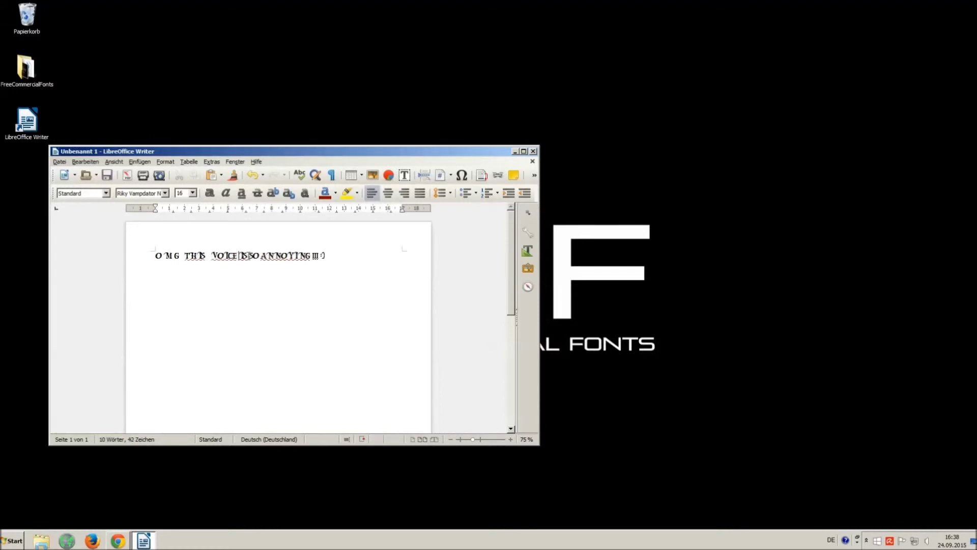
pyautogui.click(252, 255)
pyautogui.click(267, 254)
pyautogui.click(324, 255)
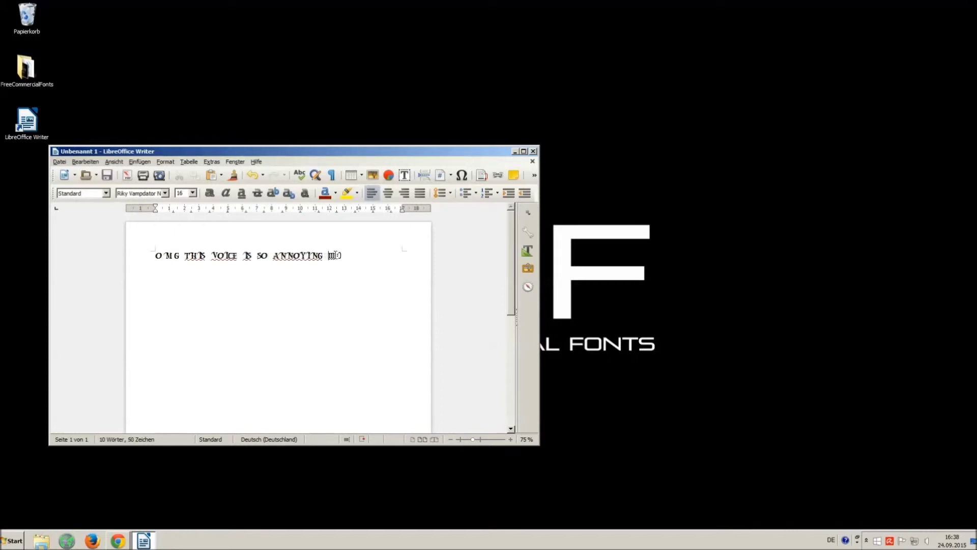
pyautogui.click(335, 255)
# Close the Writer document without saving and restore the YouTube video page in Chrome
pyautogui.hotkey('ctrl', 'a')
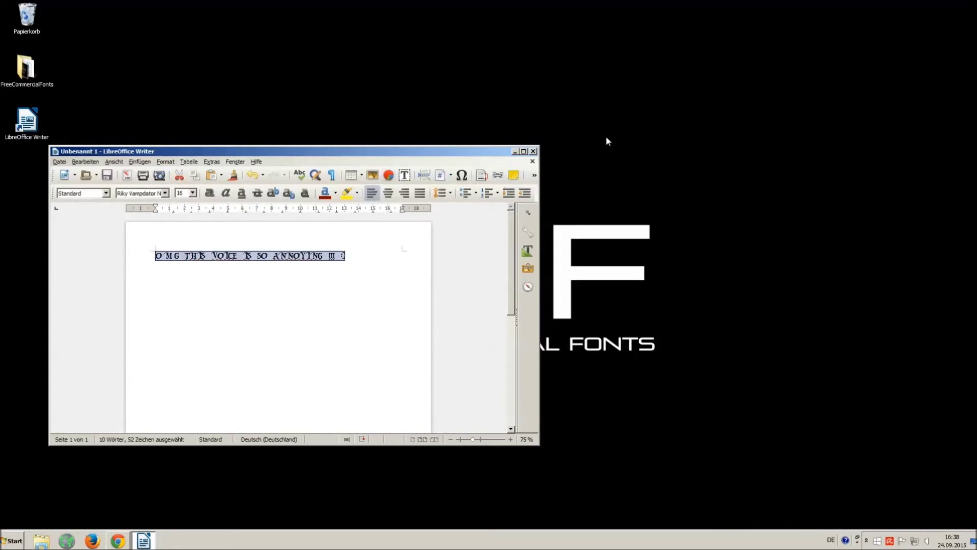
pyautogui.click(533, 151)
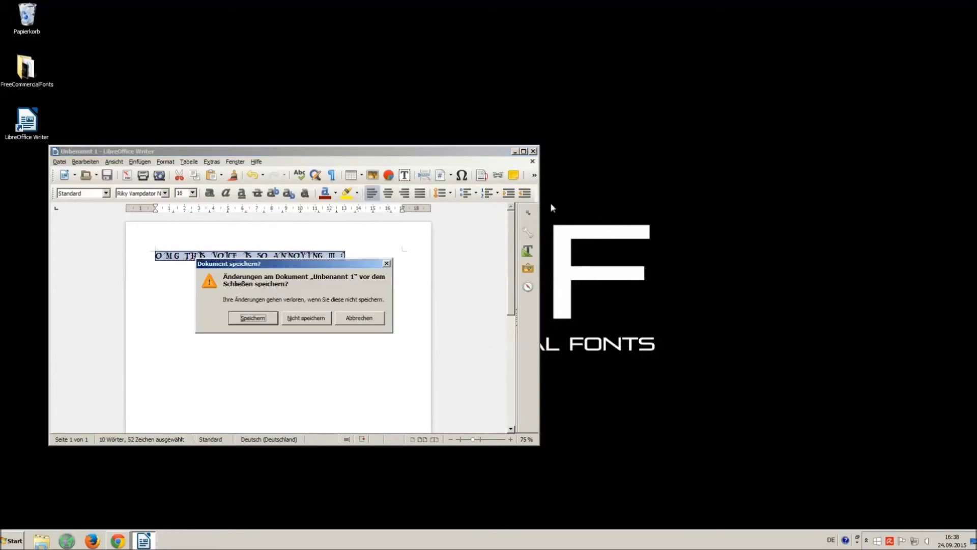
pyautogui.click(294, 319)
pyautogui.click(119, 541)
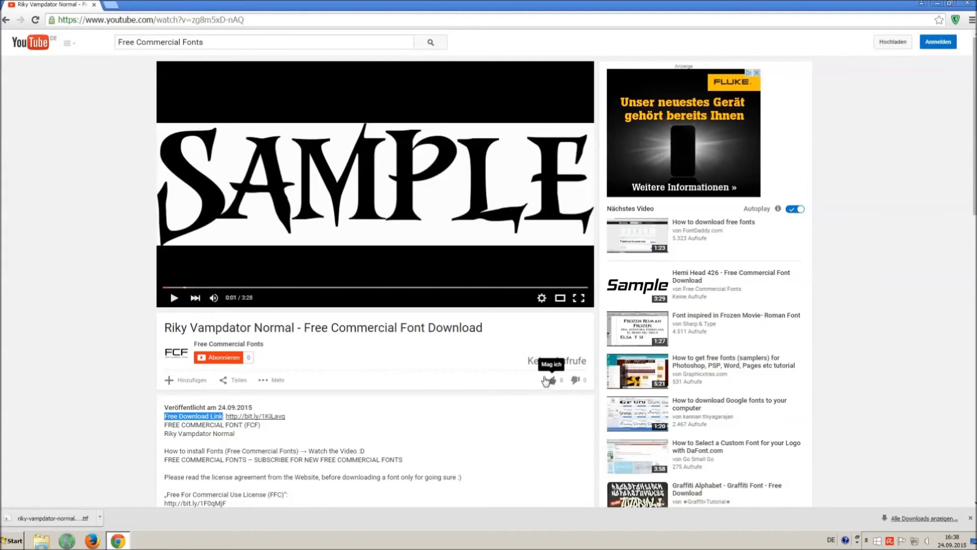
# Close Chrome's downloads bar and highlight the Music credits in the video description
pyautogui.click(555, 387)
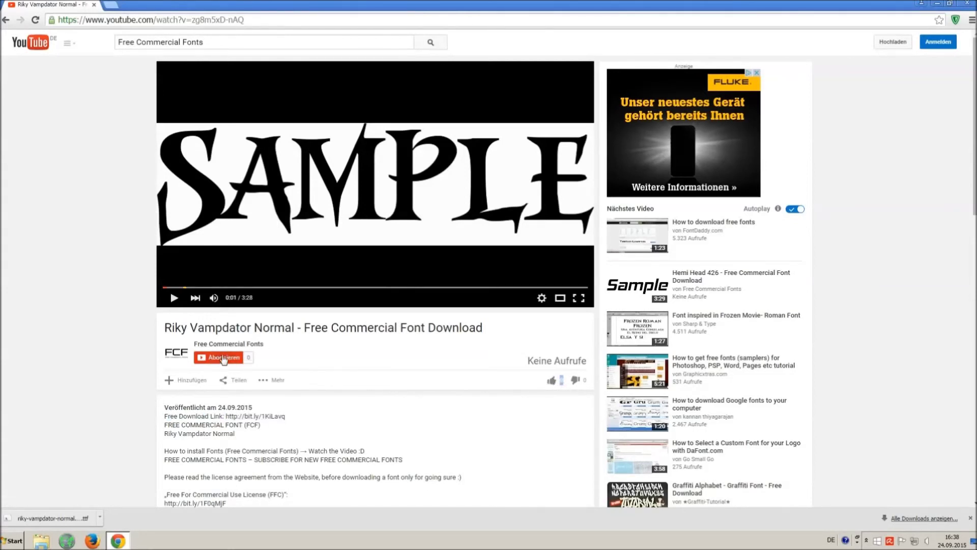
pyautogui.click(970, 518)
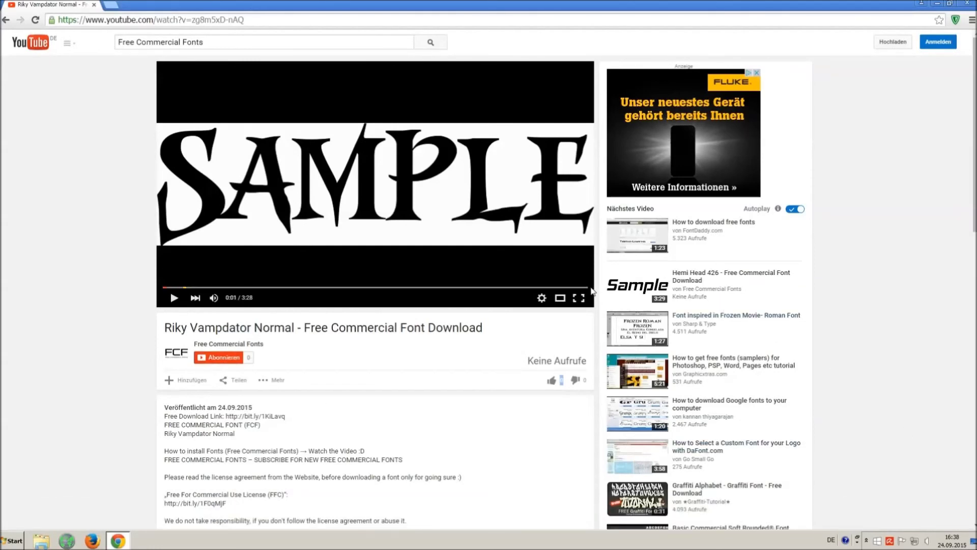
pyautogui.scroll(-3, 302, 340)
pyautogui.scroll(-1, 301, 340)
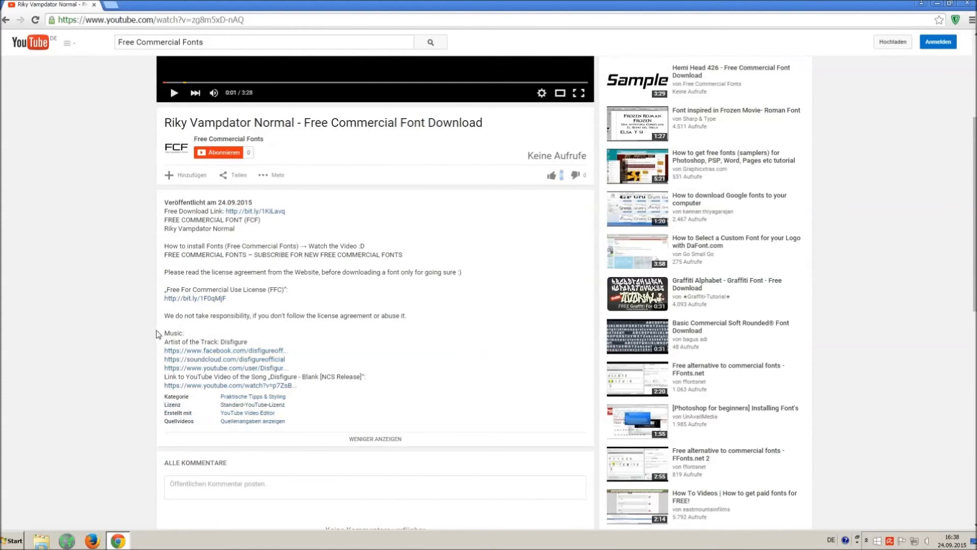
pyautogui.moveTo(166, 327); pyautogui.dragTo(458, 388)
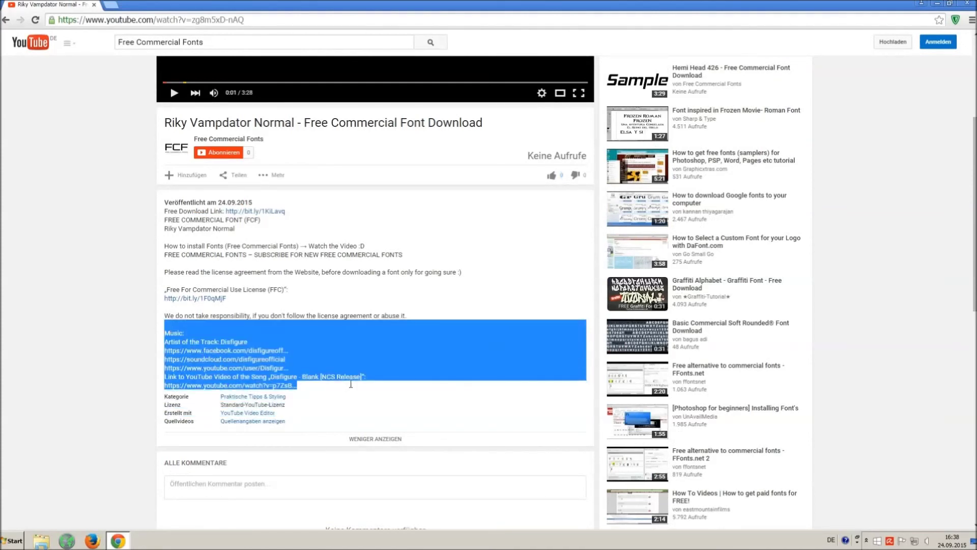